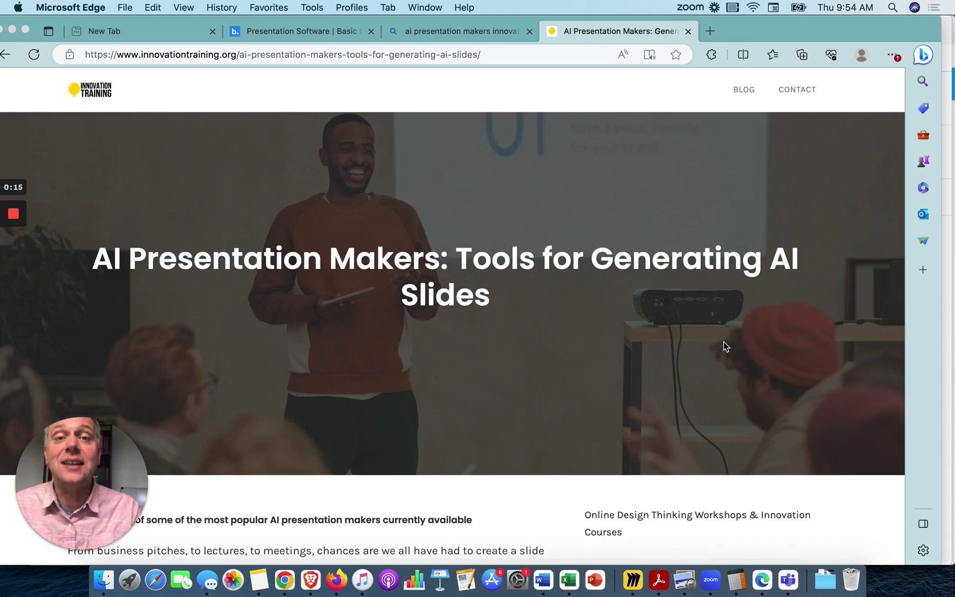
pyautogui.scroll(-2, 724, 345)
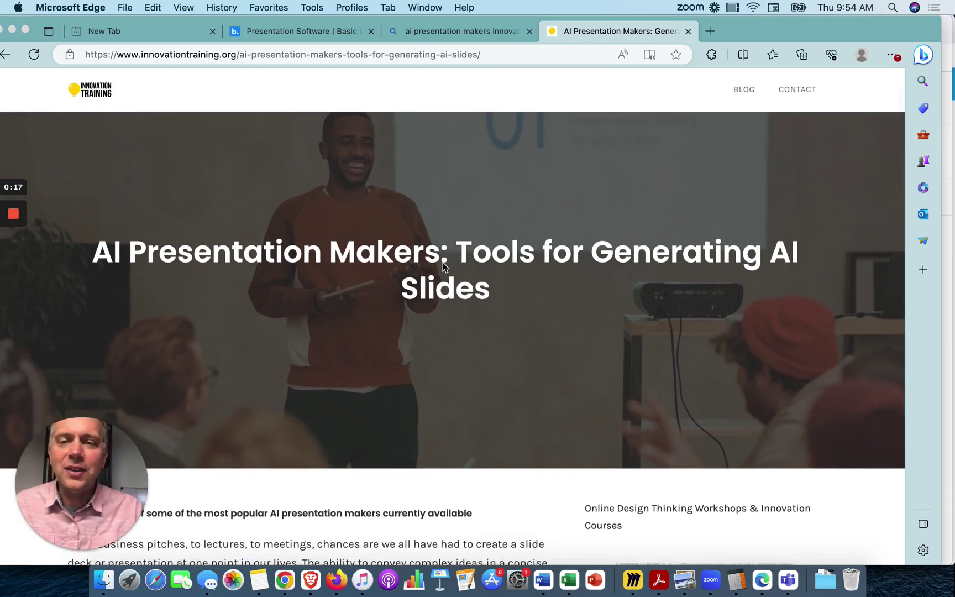
pyautogui.scroll(-5, 445, 267)
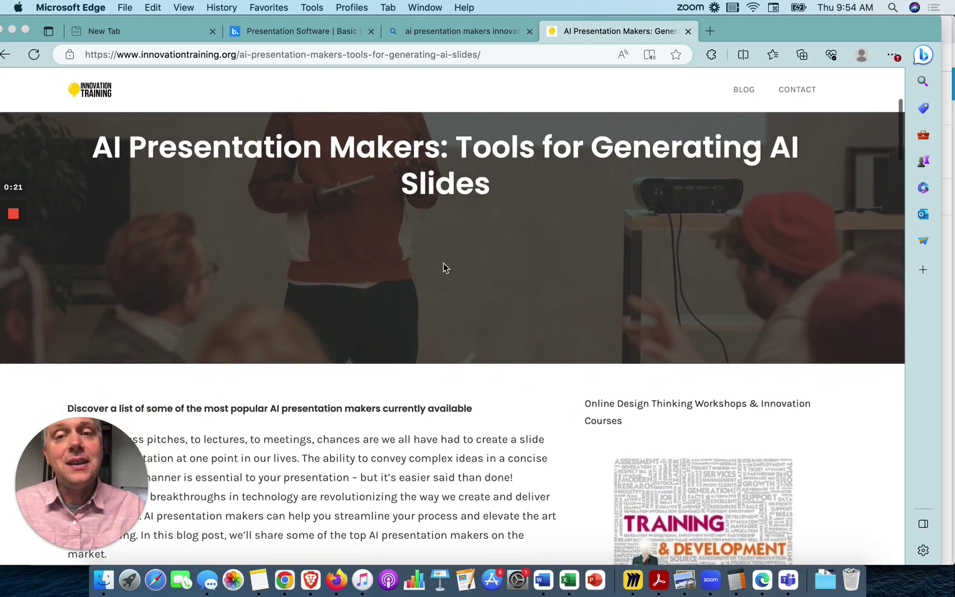
pyautogui.scroll(-1, 445, 268)
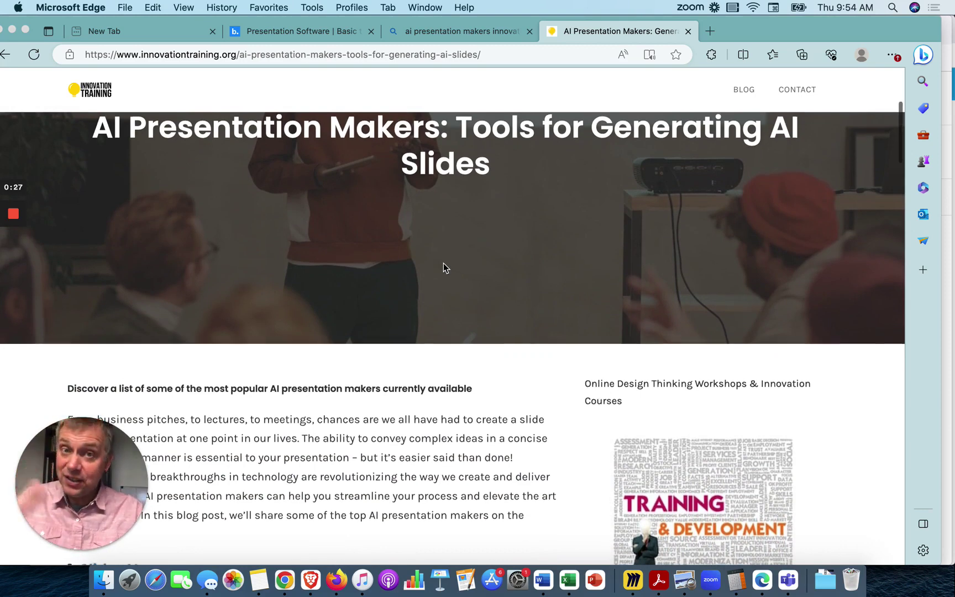
pyautogui.scroll(-5, 443, 264)
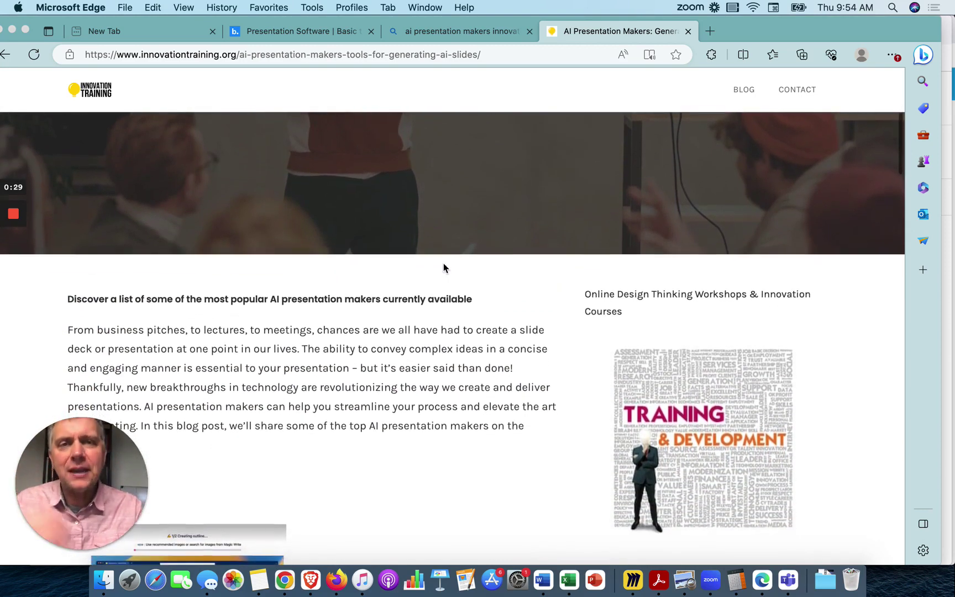
pyautogui.scroll(-3, 443, 268)
pyautogui.scroll(-4, 443, 268)
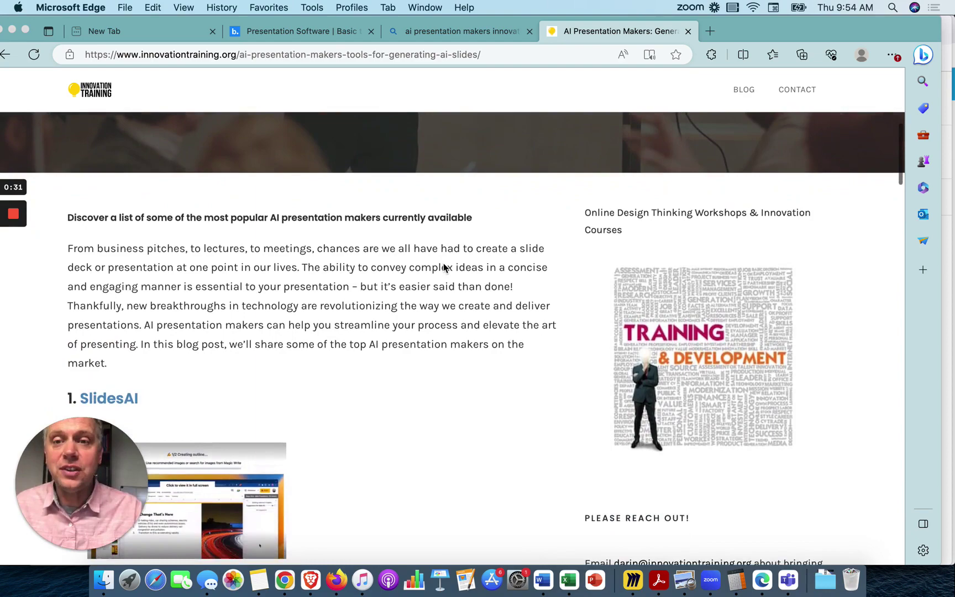
pyautogui.scroll(-10, 443, 265)
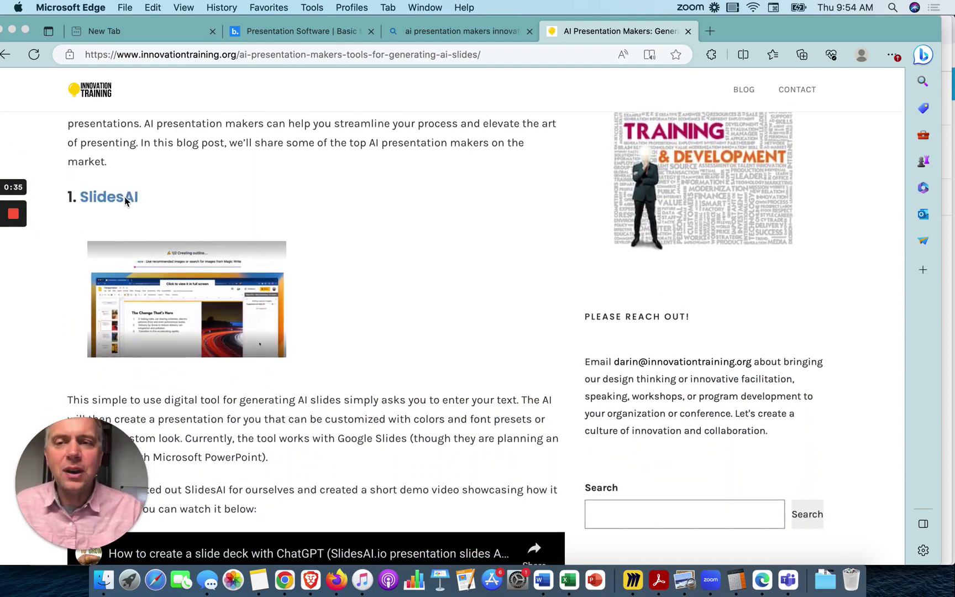
pyautogui.scroll(-20, 170, 283)
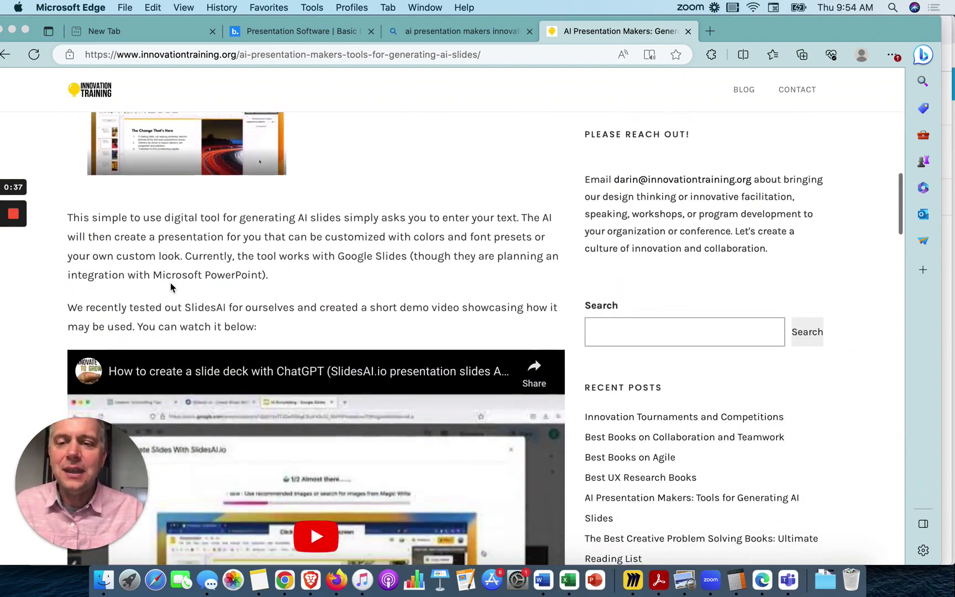
pyautogui.scroll(-20, 170, 283)
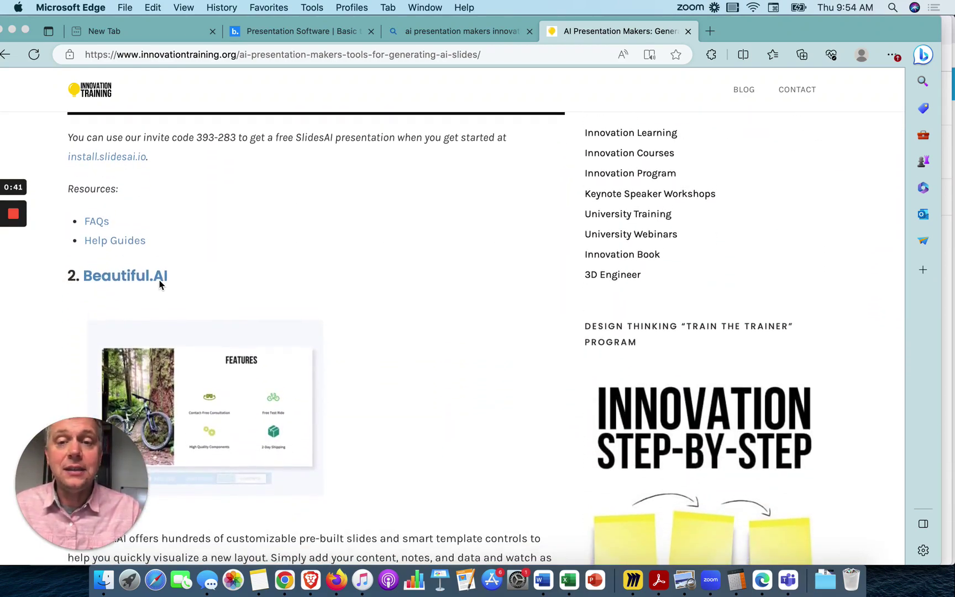
pyautogui.scroll(-1, 160, 282)
pyautogui.scroll(-2, 130, 272)
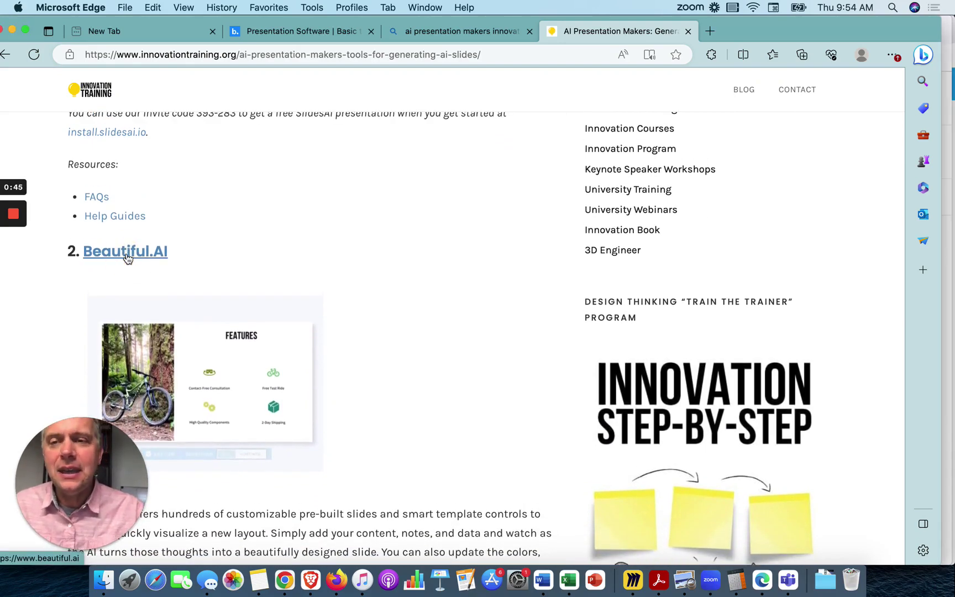
pyautogui.click(127, 257)
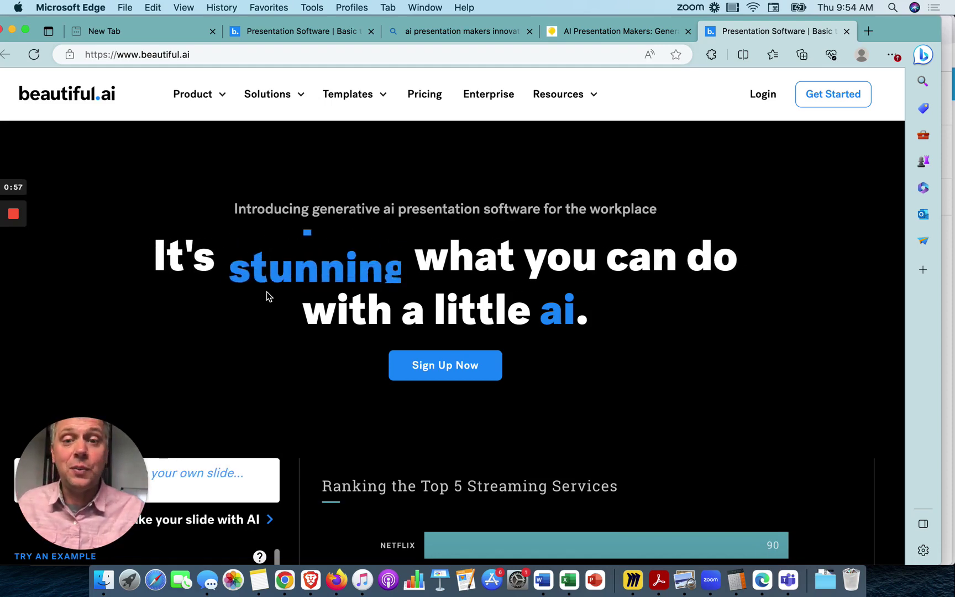
# Look over the top 5 streaming services slide and scroll the 'Try an example' prompt list
pyautogui.scroll(-1, 266, 290)
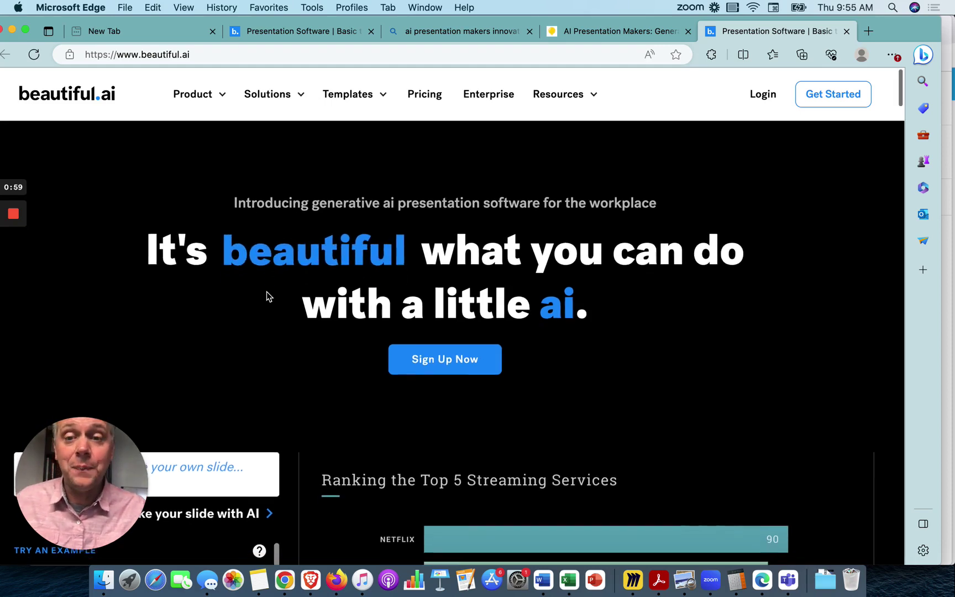
pyautogui.scroll(-2, 266, 292)
pyautogui.scroll(-8, 266, 292)
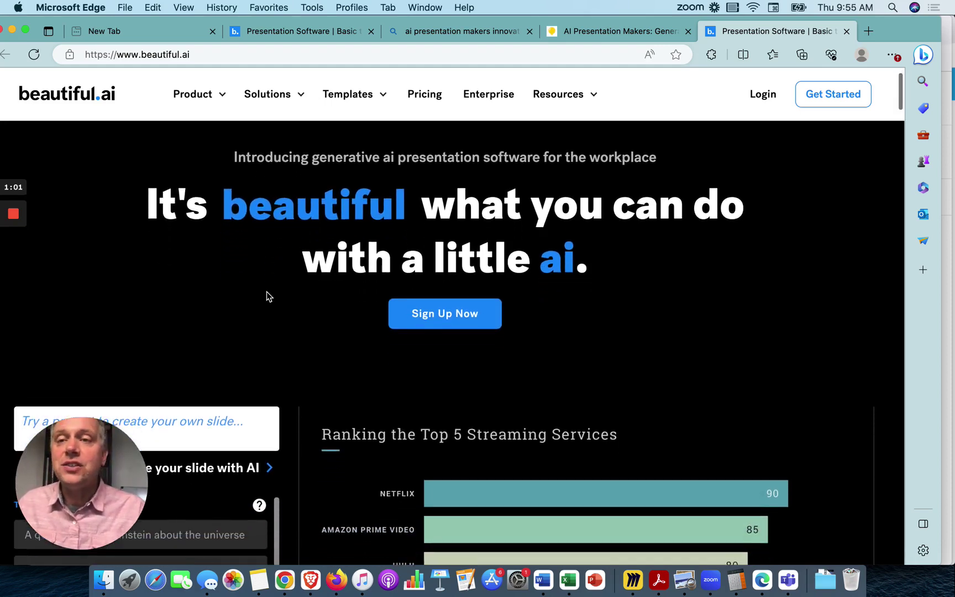
pyautogui.scroll(-10, 267, 291)
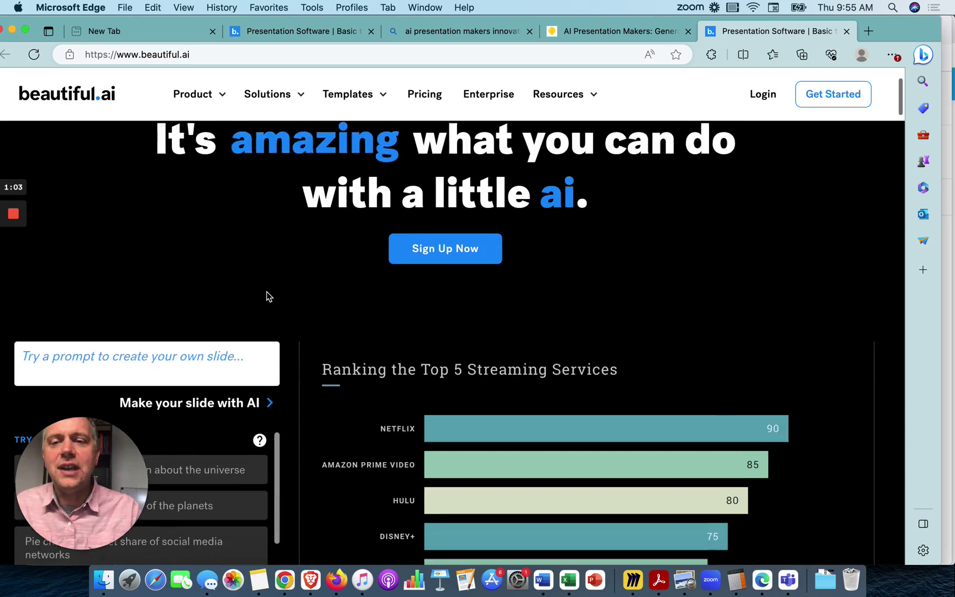
pyautogui.scroll(-2, 266, 292)
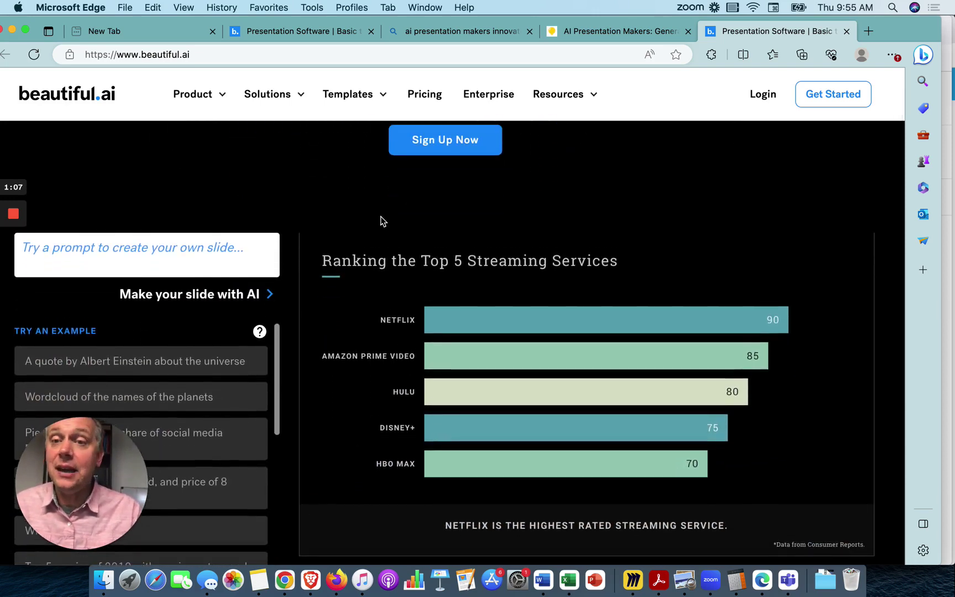
pyautogui.scroll(2, 381, 221)
pyautogui.scroll(-8, 173, 299)
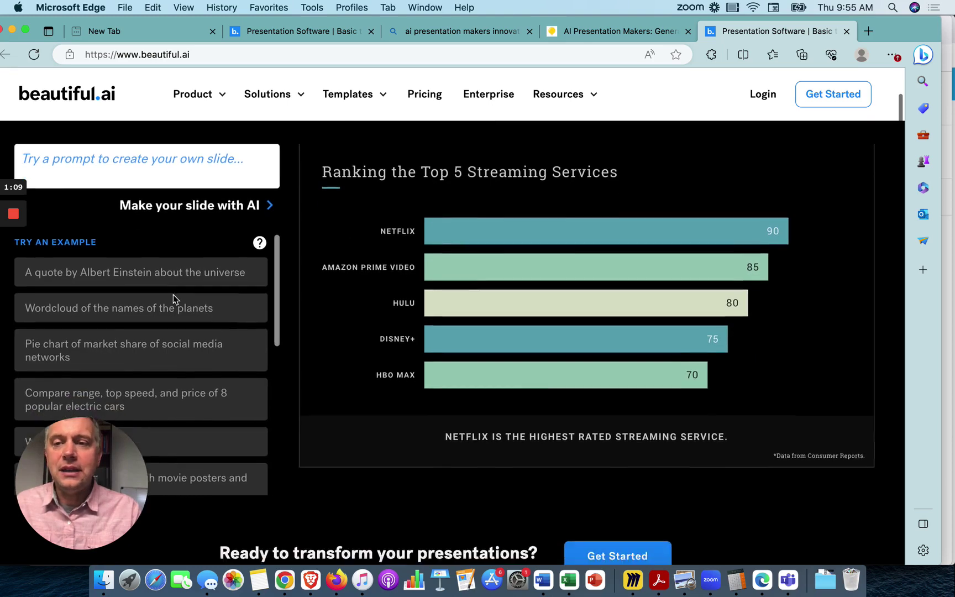
pyautogui.scroll(1, 173, 295)
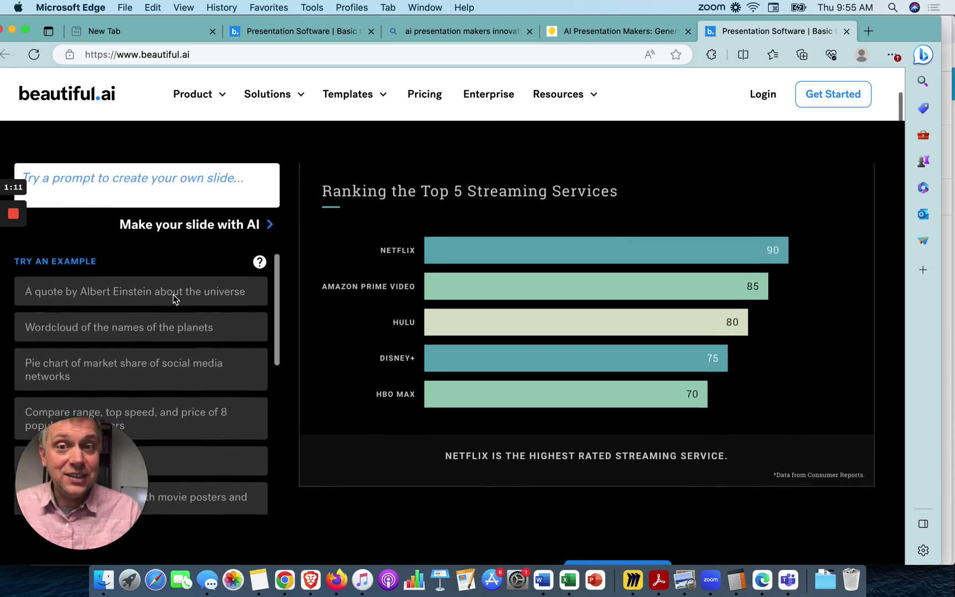
pyautogui.scroll(-2, 173, 298)
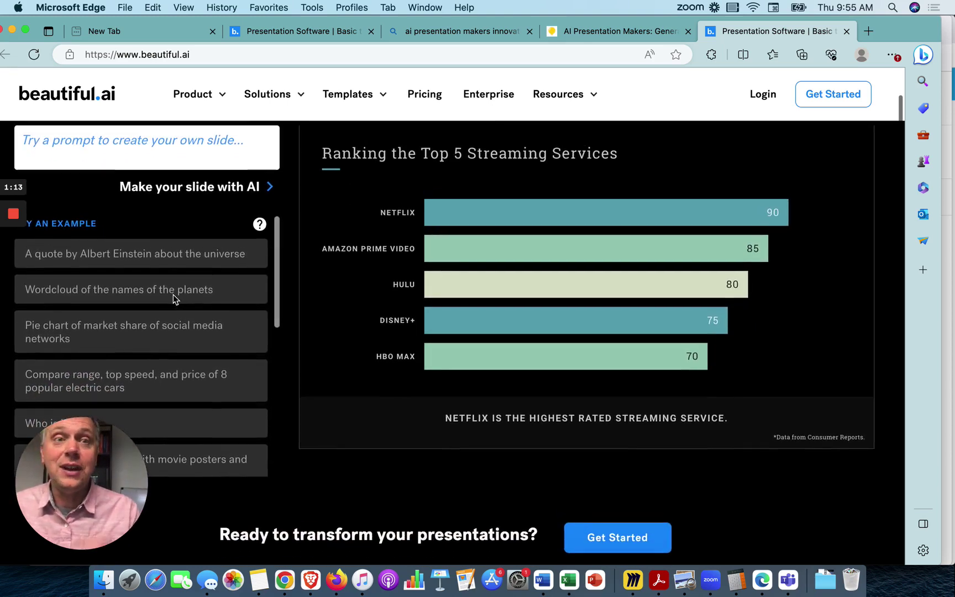
pyautogui.scroll(1, 173, 296)
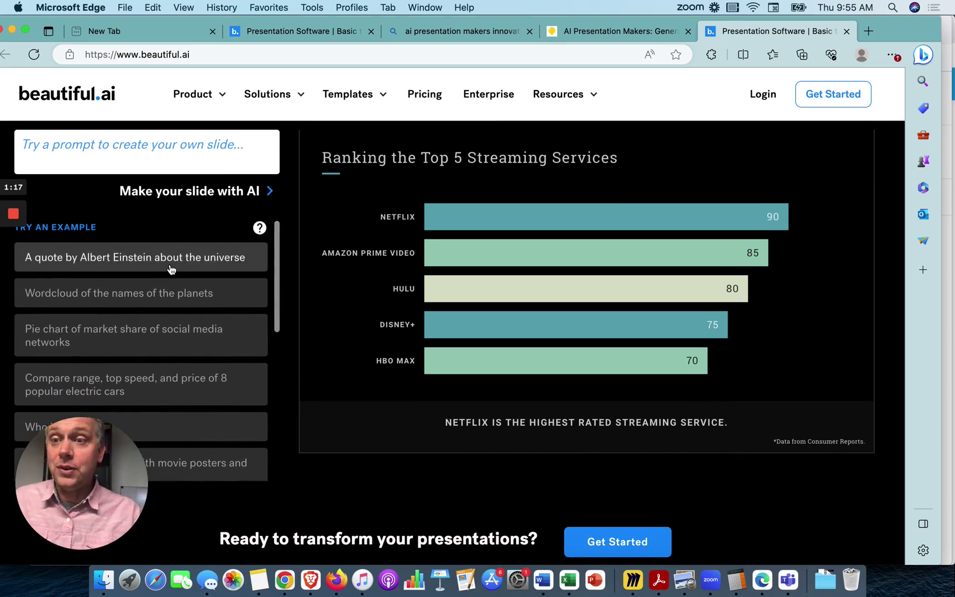
pyautogui.scroll(-1, 171, 269)
pyautogui.scroll(1, 154, 269)
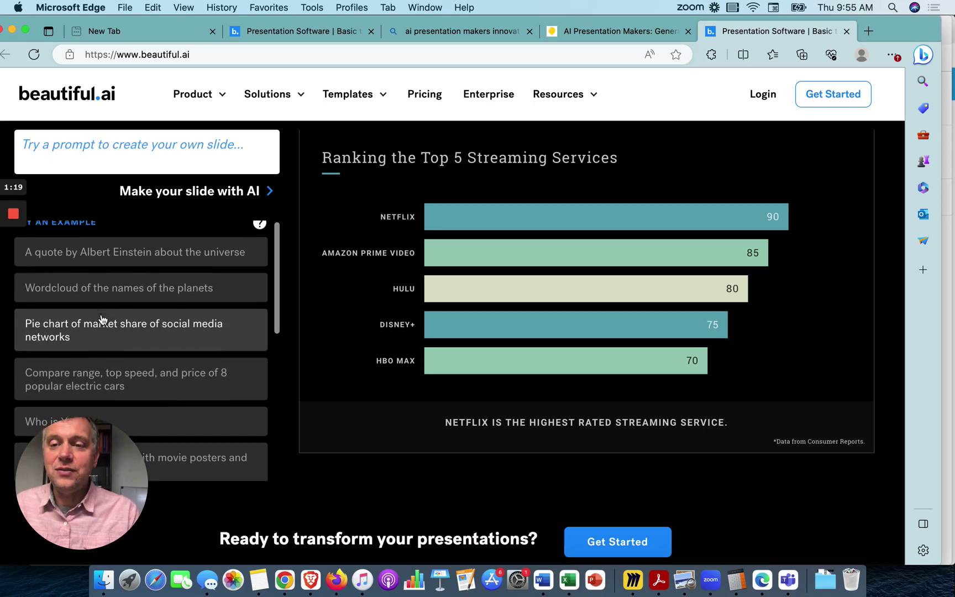
pyautogui.scroll(-5, 100, 320)
pyautogui.scroll(-4, 102, 319)
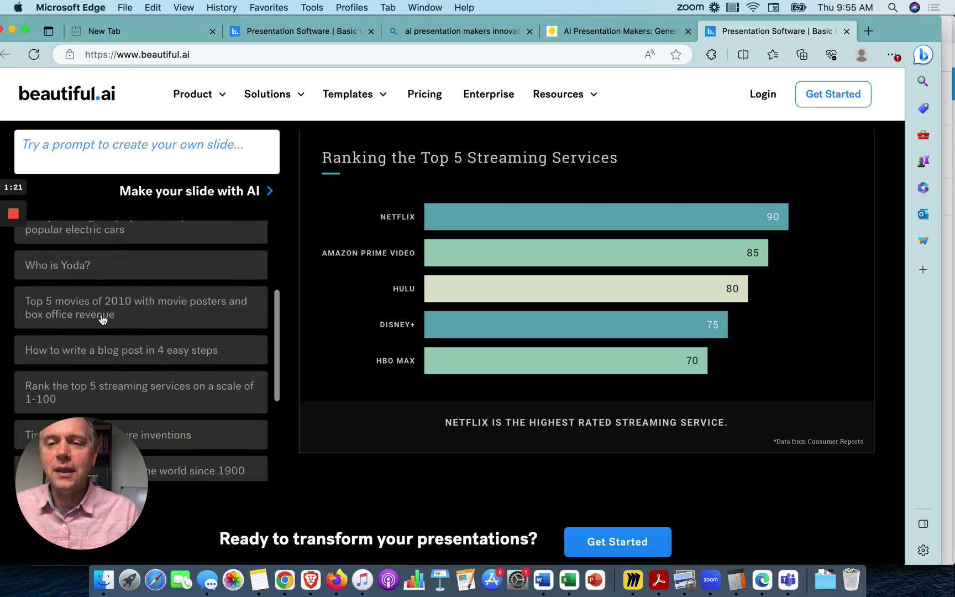
pyautogui.scroll(-4, 101, 318)
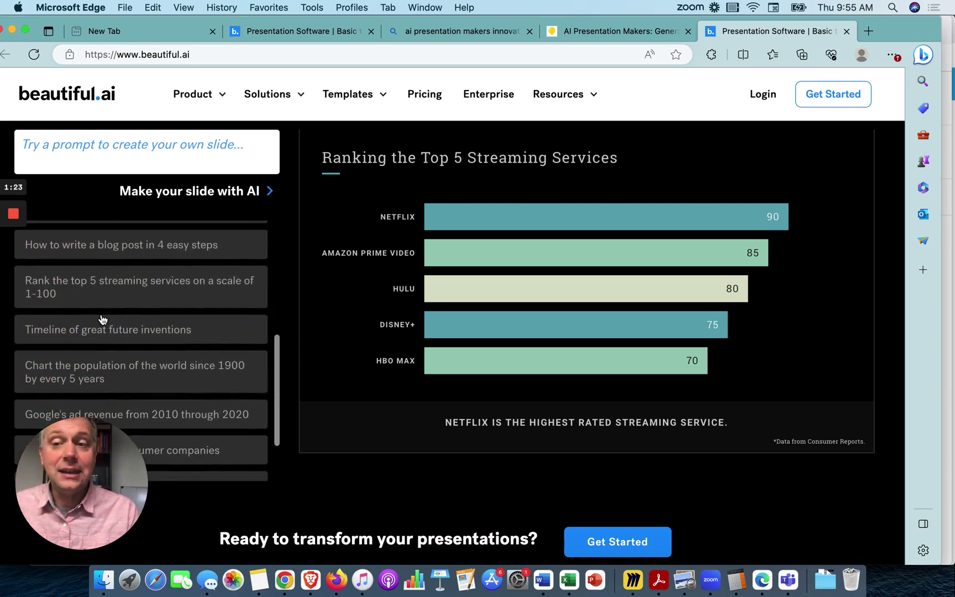
# Generate the 'Timeline of great future inventions' slide showing six inventions from 2025 to 2050
pyautogui.click(133, 279)
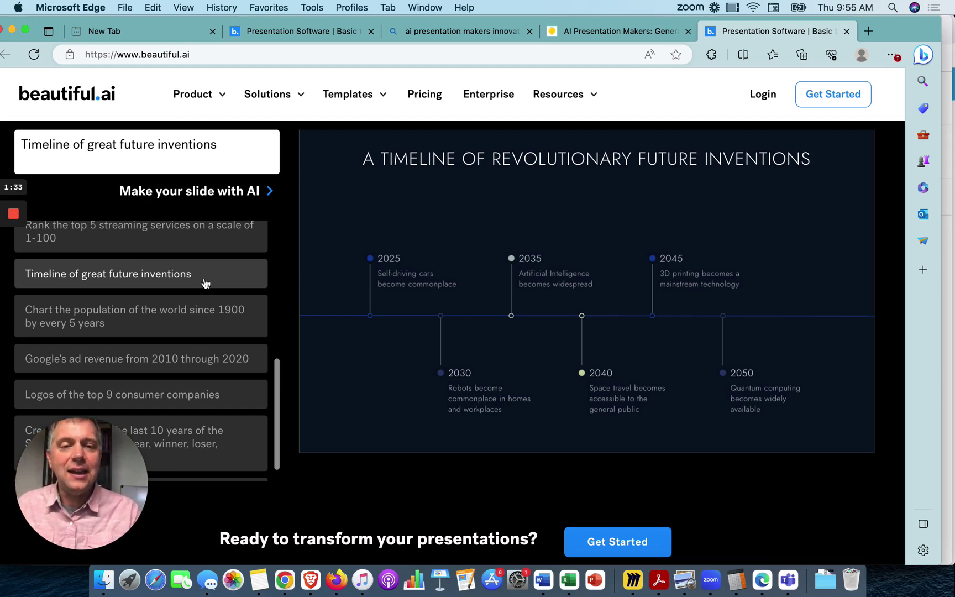
pyautogui.scroll(-1, 205, 283)
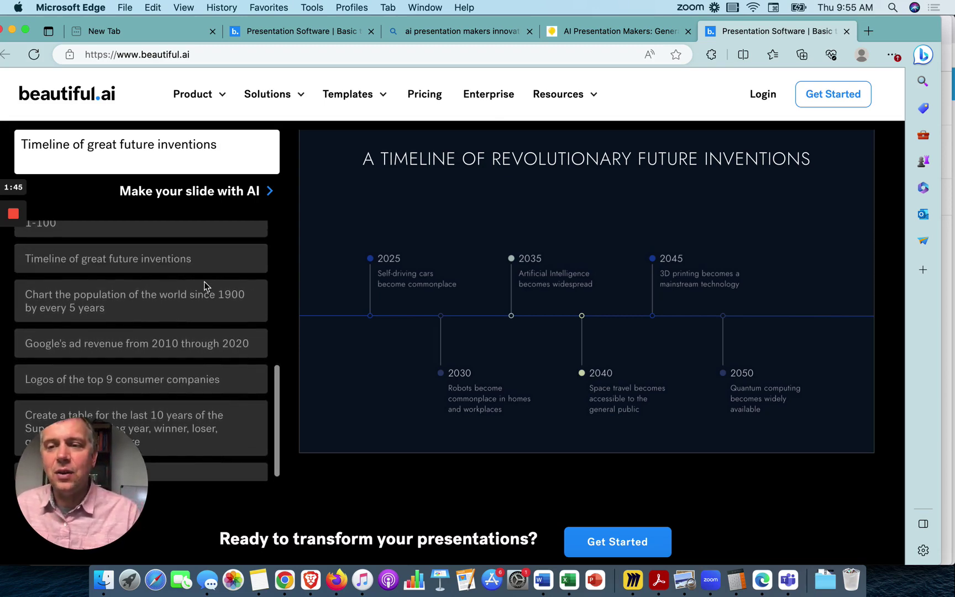
pyautogui.scroll(5, 182, 351)
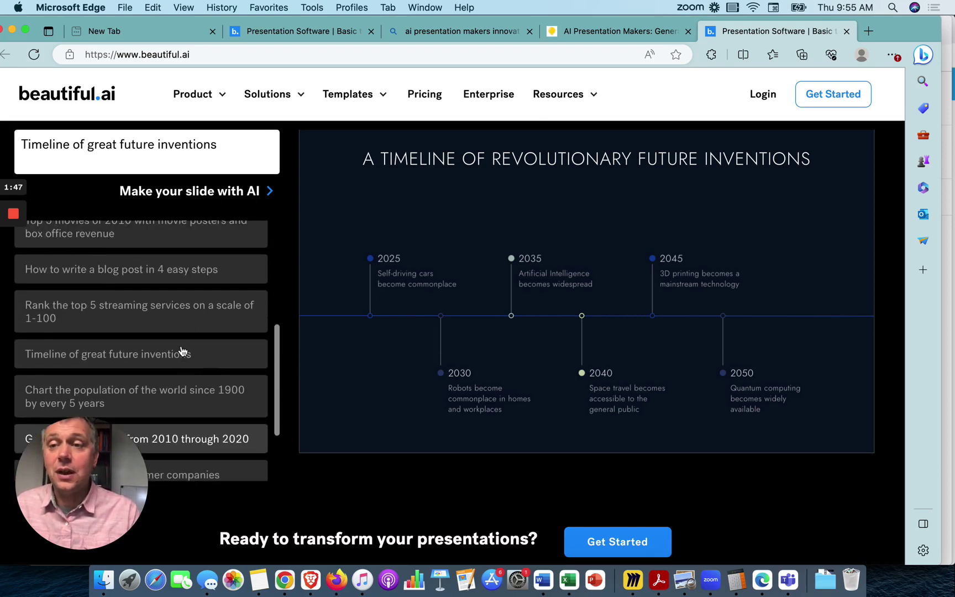
pyautogui.scroll(1, 184, 352)
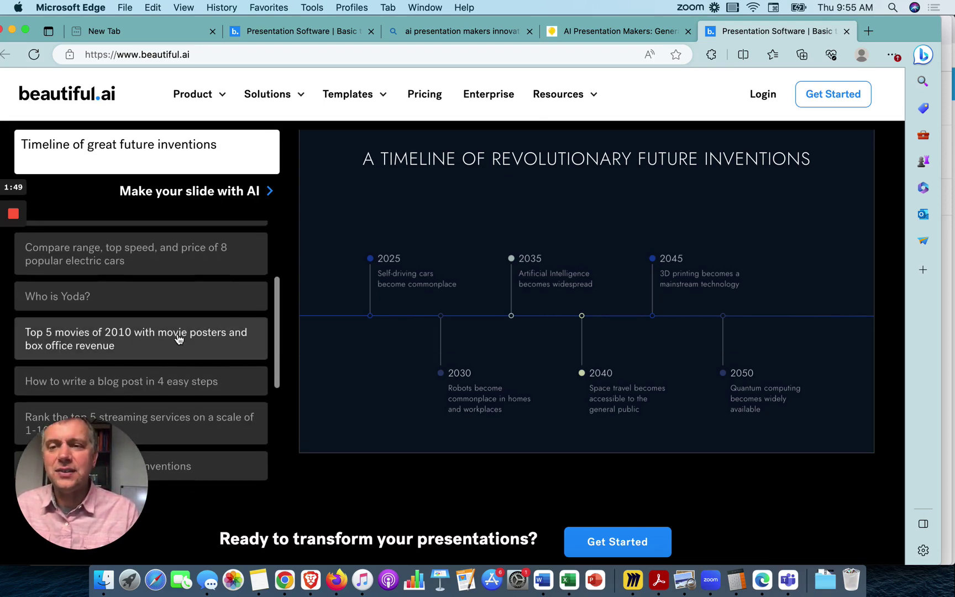
# Generate the 'Top 5 movies of 2010 with movie posters and box office revenue' example slide
pyautogui.click(176, 337)
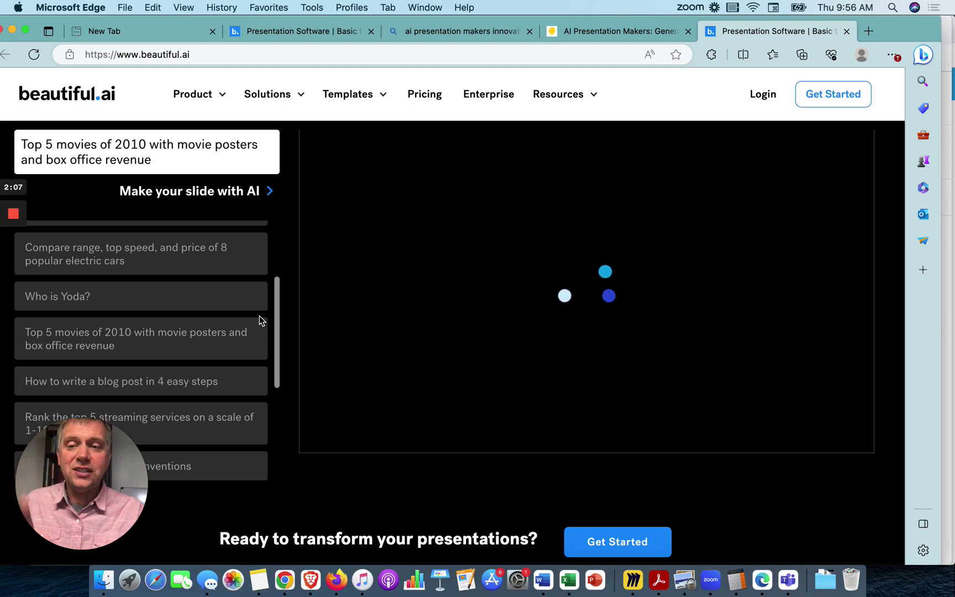
pyautogui.scroll(4, 259, 320)
pyautogui.scroll(1, 260, 320)
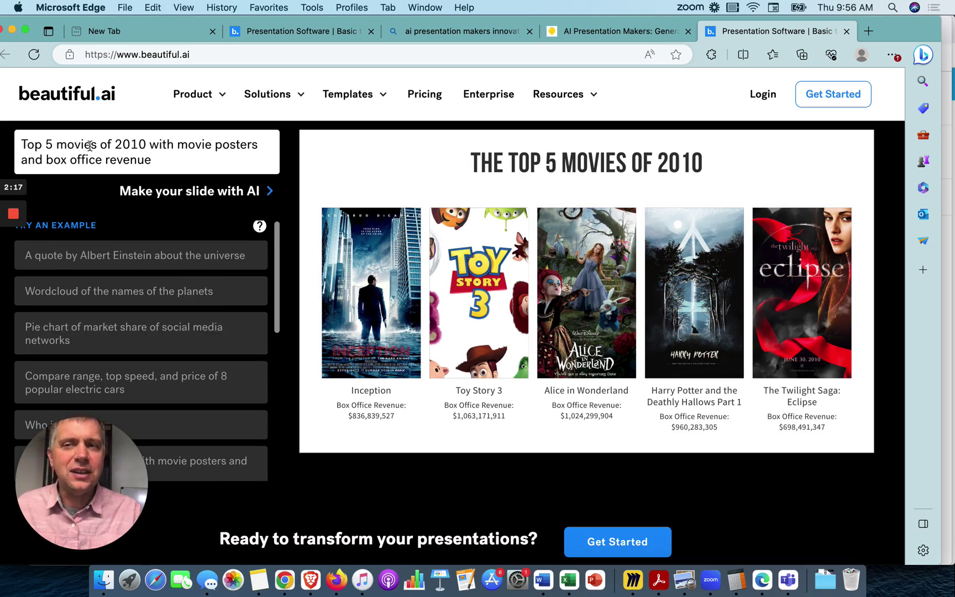
# Change the prompt's year from 2010 to 2022 and regenerate the highest grossing movies slide
pyautogui.click(144, 144)
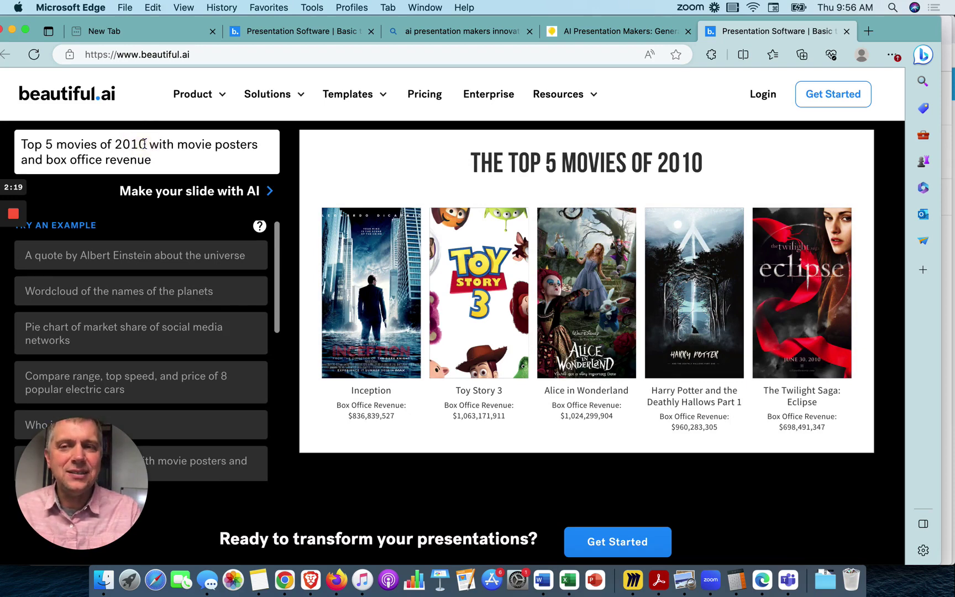
pyautogui.press('BackSpace')
pyautogui.press('BackSpace')
pyautogui.write('22')
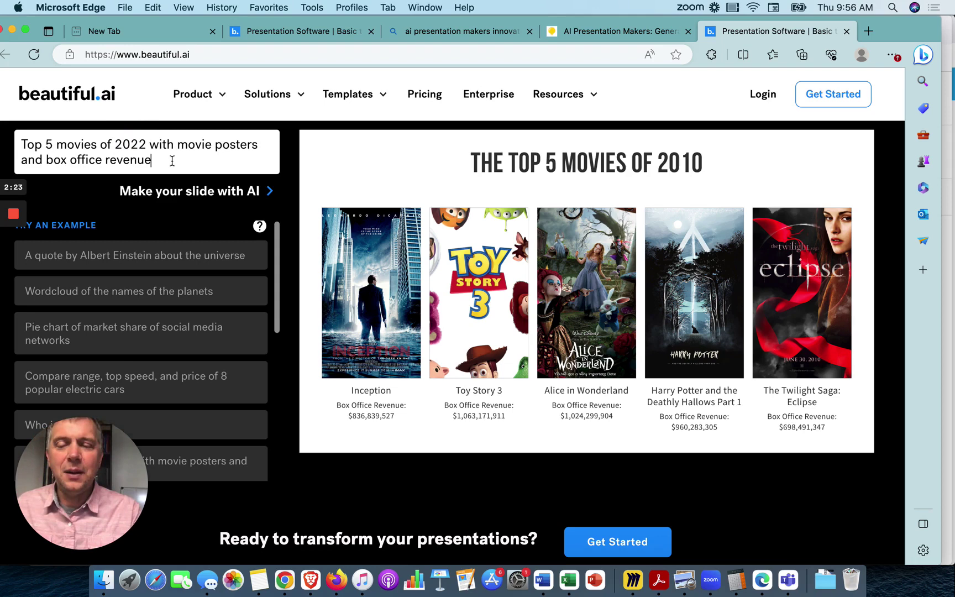
pyautogui.press('Return')
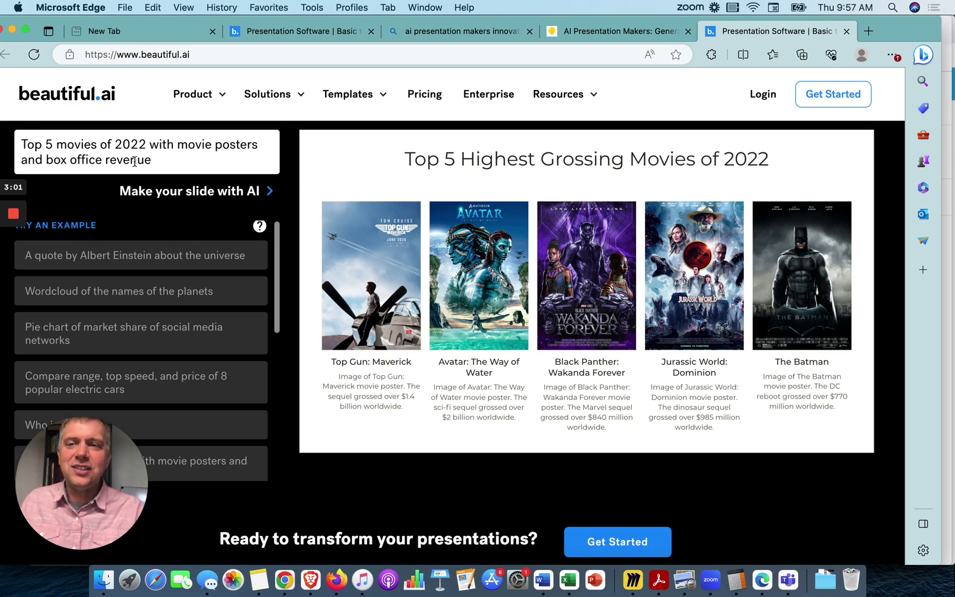
# Replace the prompt with '4 of the most famous architects of all time with a famous quote under their image'
pyautogui.click(156, 160)
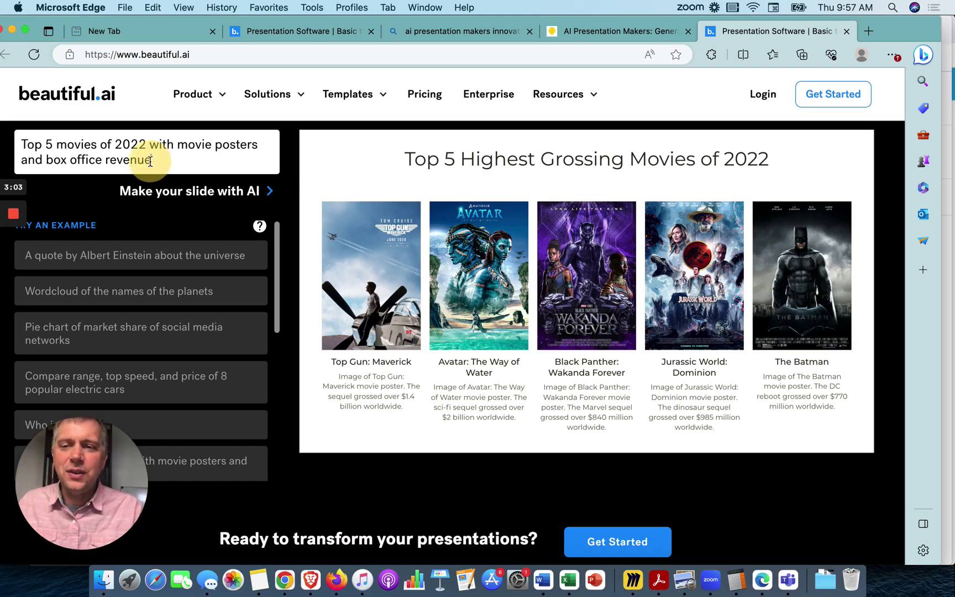
pyautogui.moveTo(147, 160); pyautogui.dragTo(45, 140)
pyautogui.press('BackSpace')
pyautogui.press('BackSpace')
pyautogui.press('BackSpace')
pyautogui.press('BackSpace')
pyautogui.press('BackSpace')
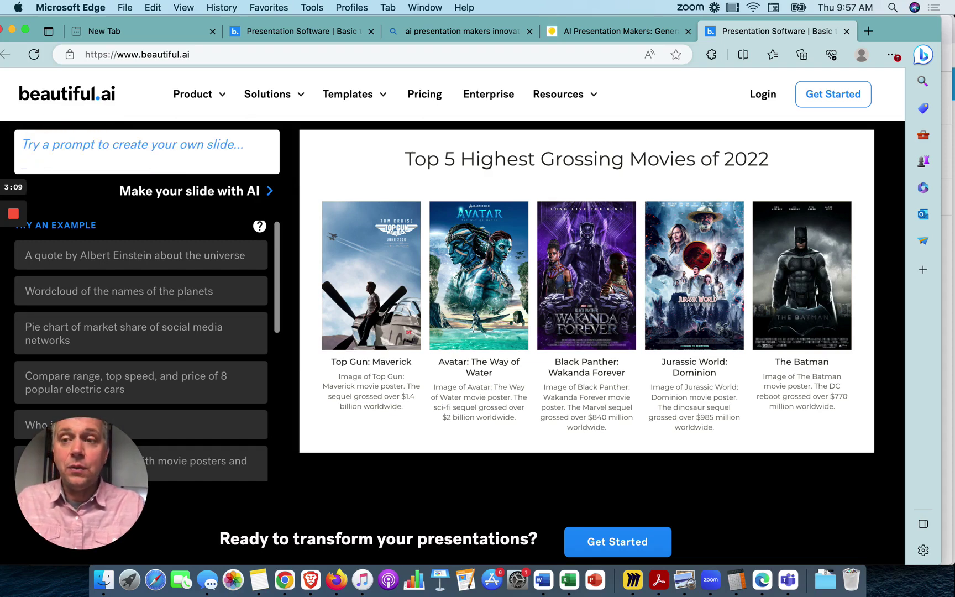
pyautogui.write('4')
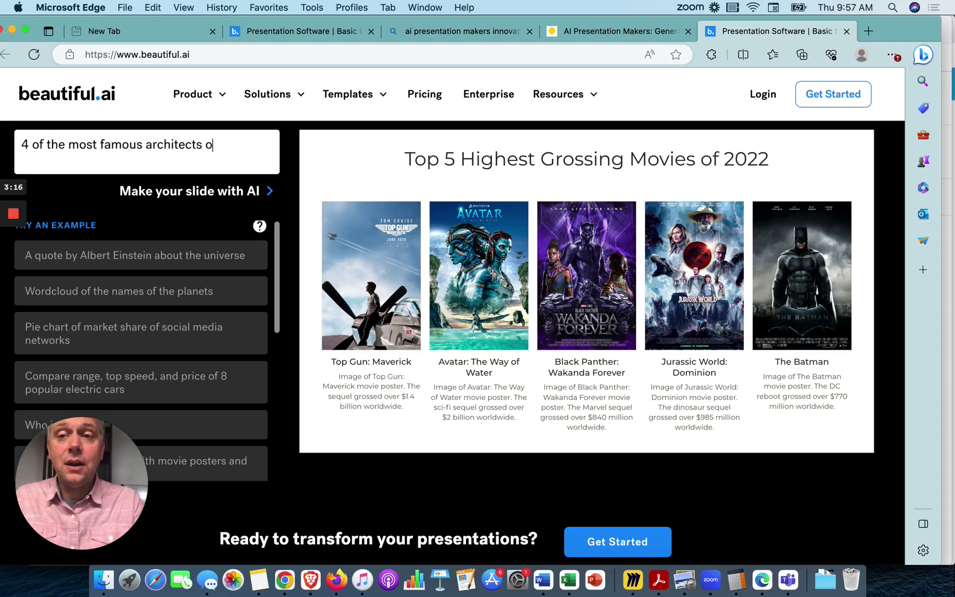
pyautogui.write('of the most famous architects of all time with')
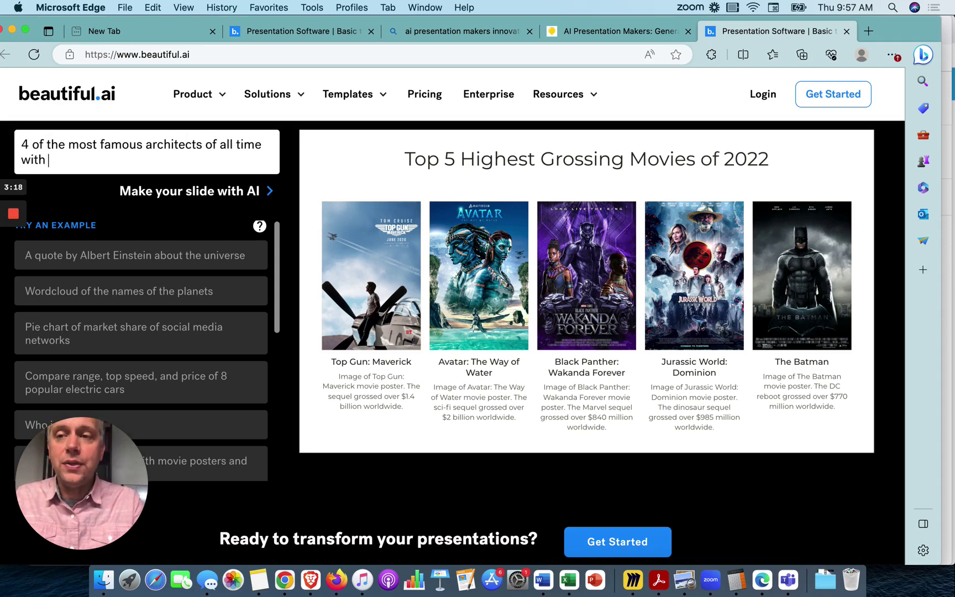
pyautogui.write('a famous quo')
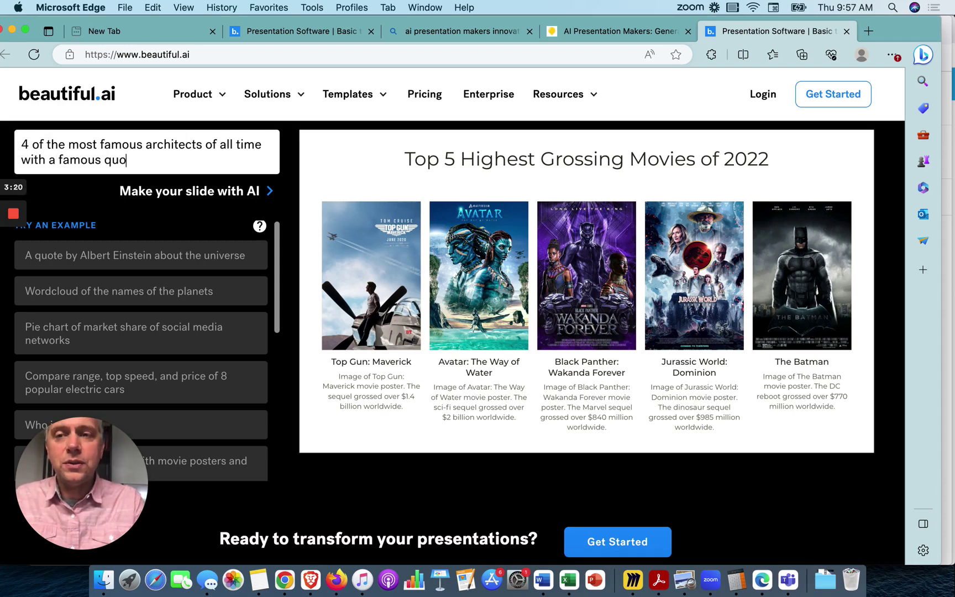
pyautogui.write('te under the')
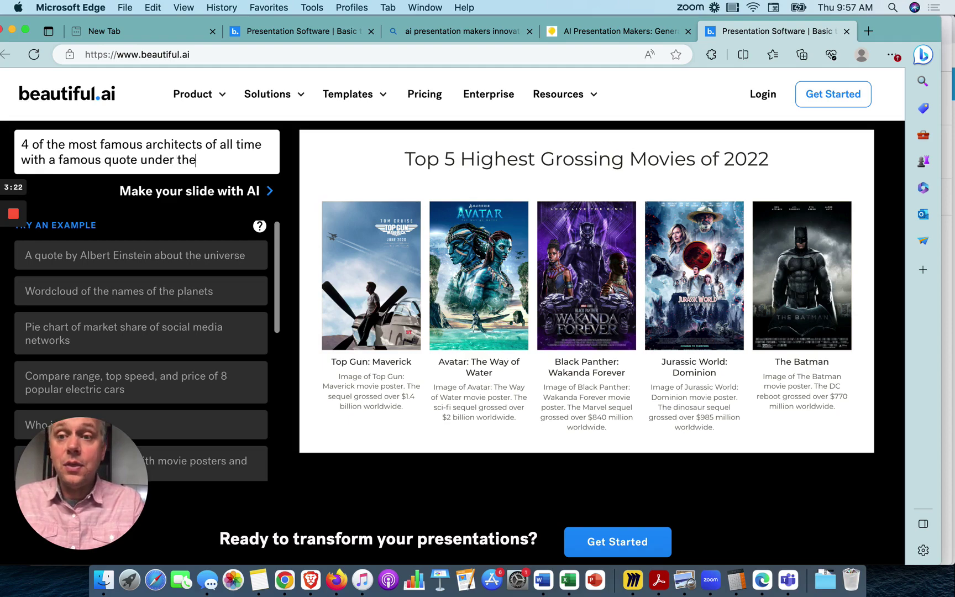
pyautogui.write('ir iimage')
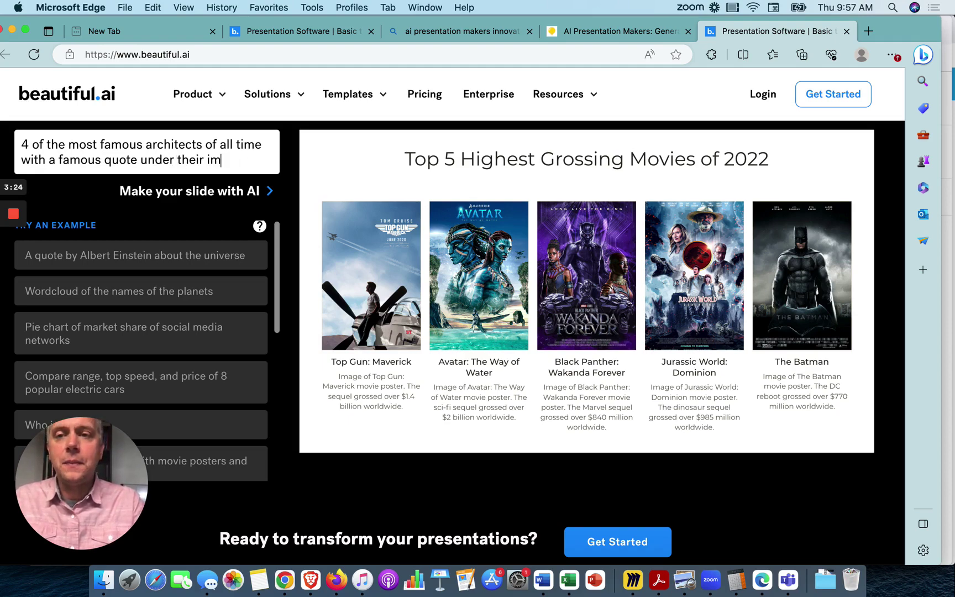
pyautogui.write('age')
# Submit the architects prompt to generate the Famous Architects and Their Quotes slide
pyautogui.press('Return')
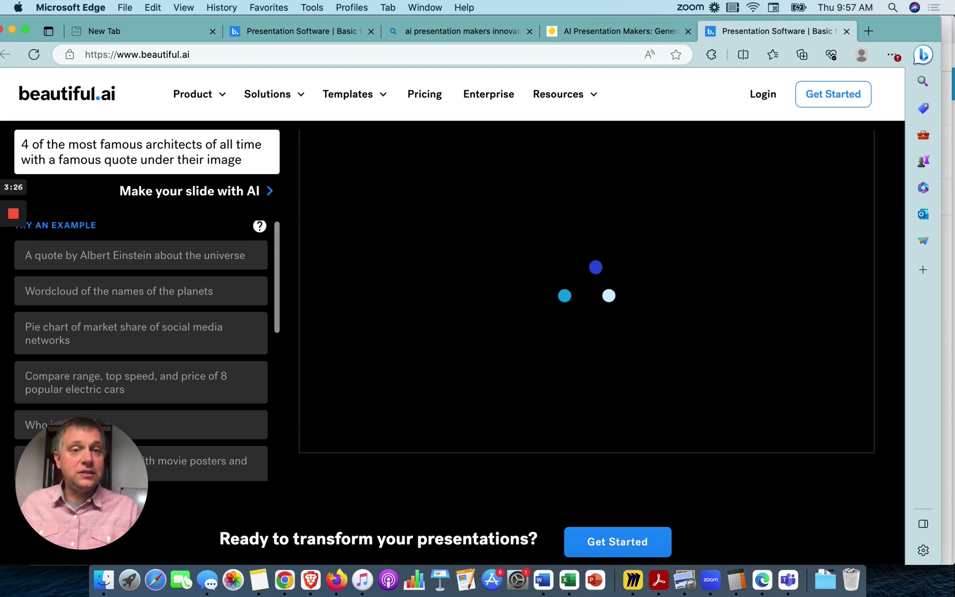